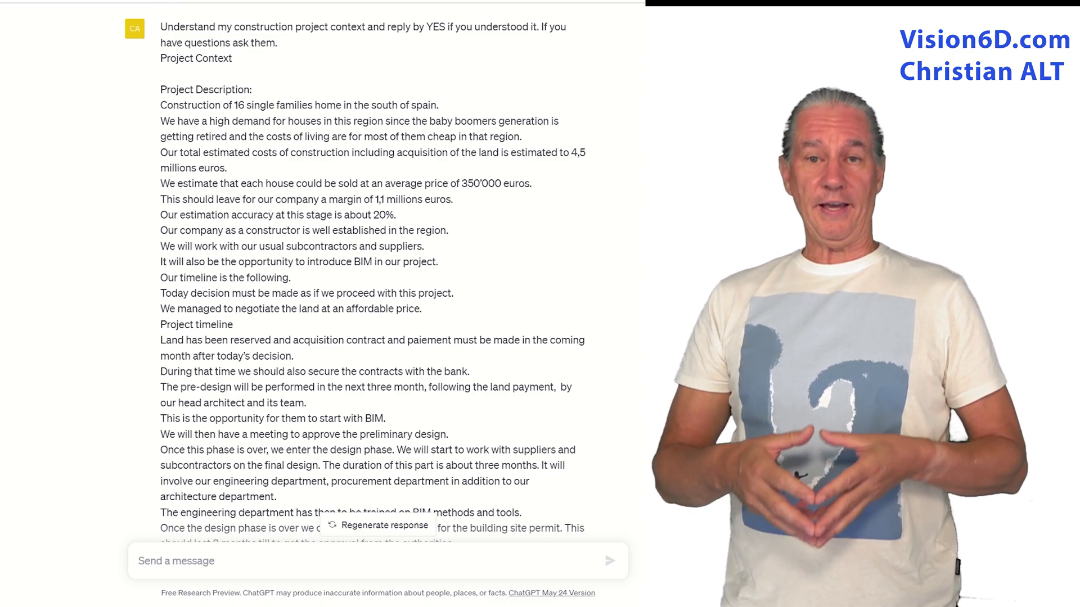
# Scroll down through ChatGPT's reply to review the revised Slide 4 budget ending at €4,225,000
pyautogui.scroll(-15, 377, 281)
pyautogui.scroll(-5, 322, 270)
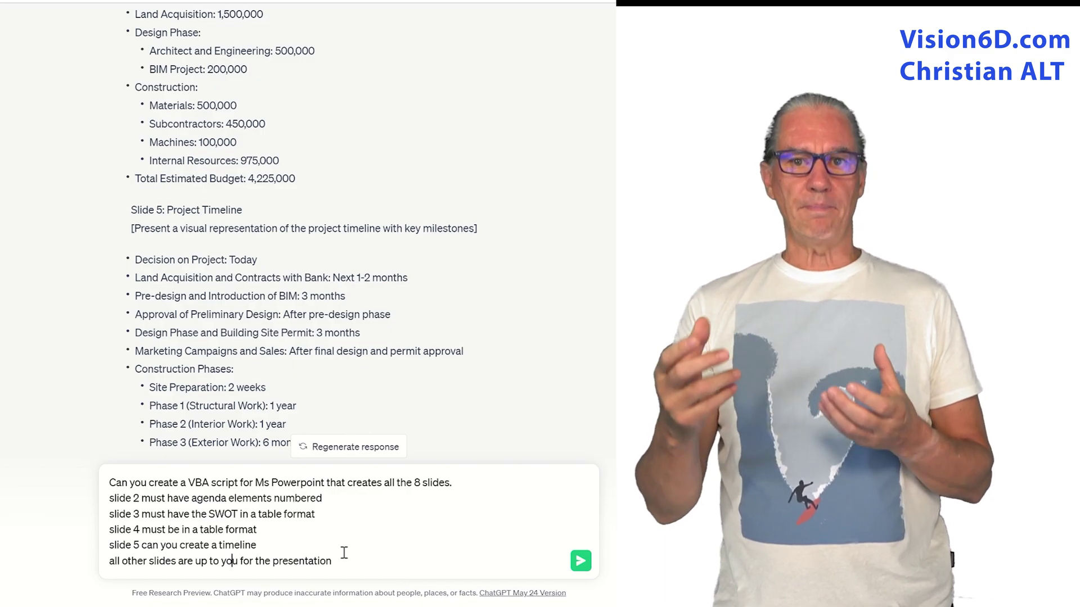
# Send the 8-slide VBA script request and let ChatGPT continue generating the full macro
pyautogui.write('.')
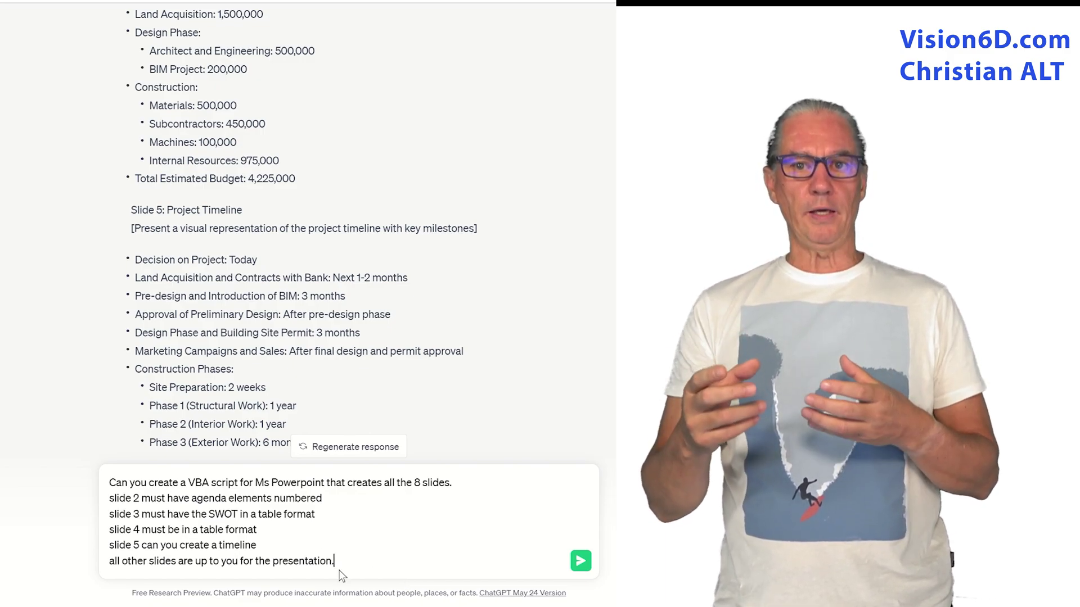
pyautogui.click(581, 561)
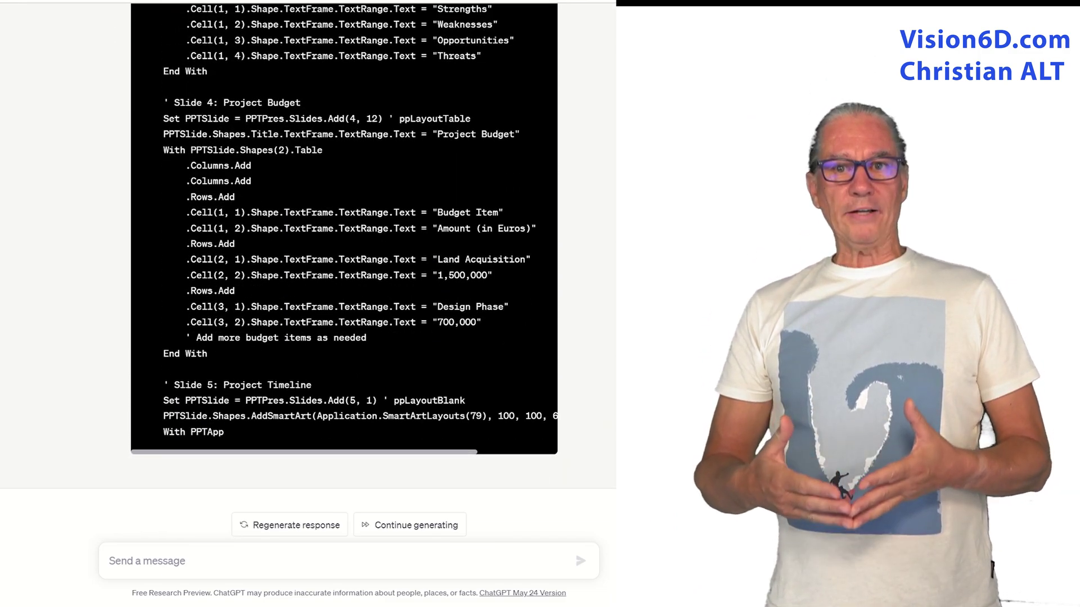
pyautogui.click(427, 531)
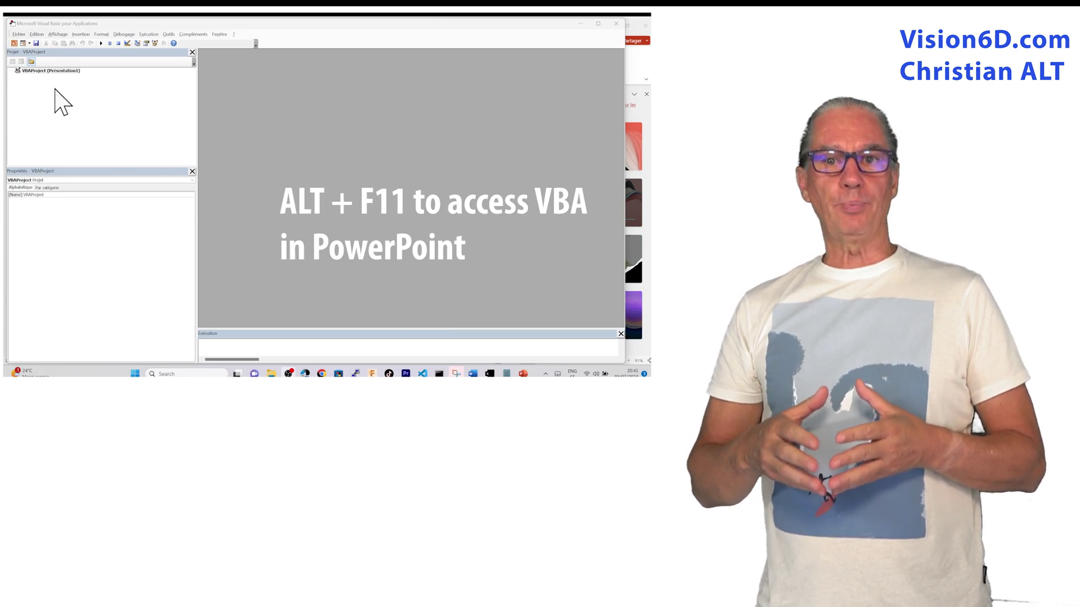
# Insert a new code module into the presentation's VBAProject
pyautogui.click(40, 72)
pyautogui.rightClick(39, 71)
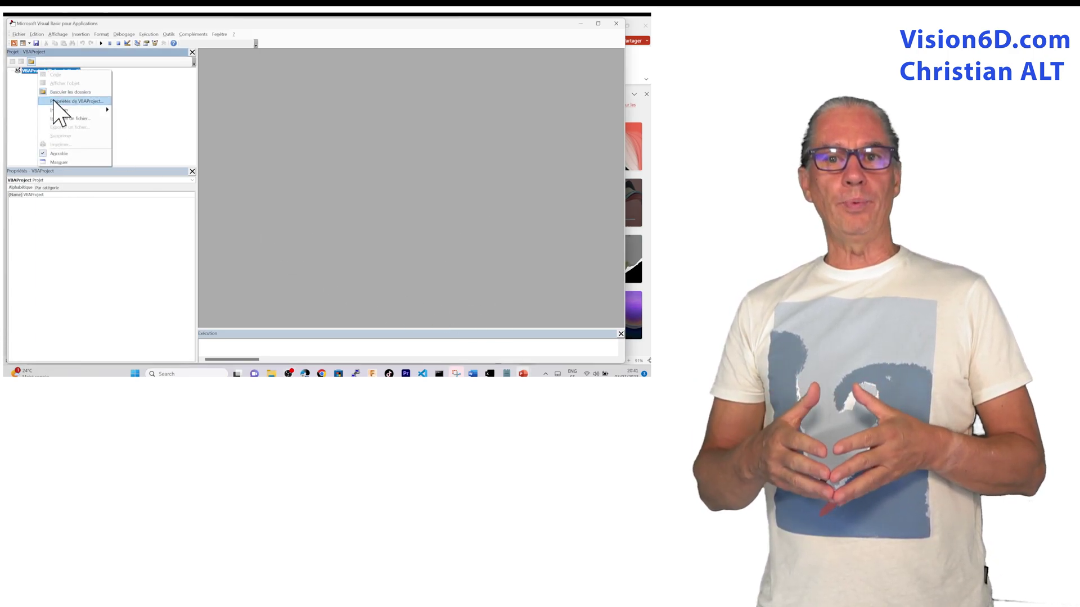
pyautogui.moveTo(98, 110)
pyautogui.click(130, 119)
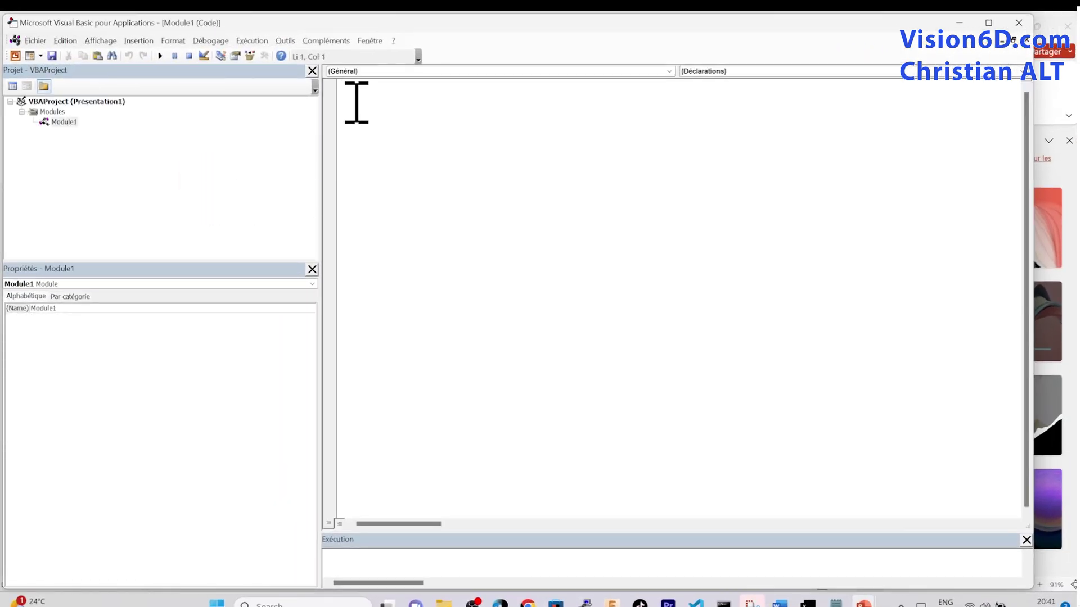
# Paste the GeneratePresentation macro into Module1 and run it to build the deck
pyautogui.hotkey('ctrl', 'v')
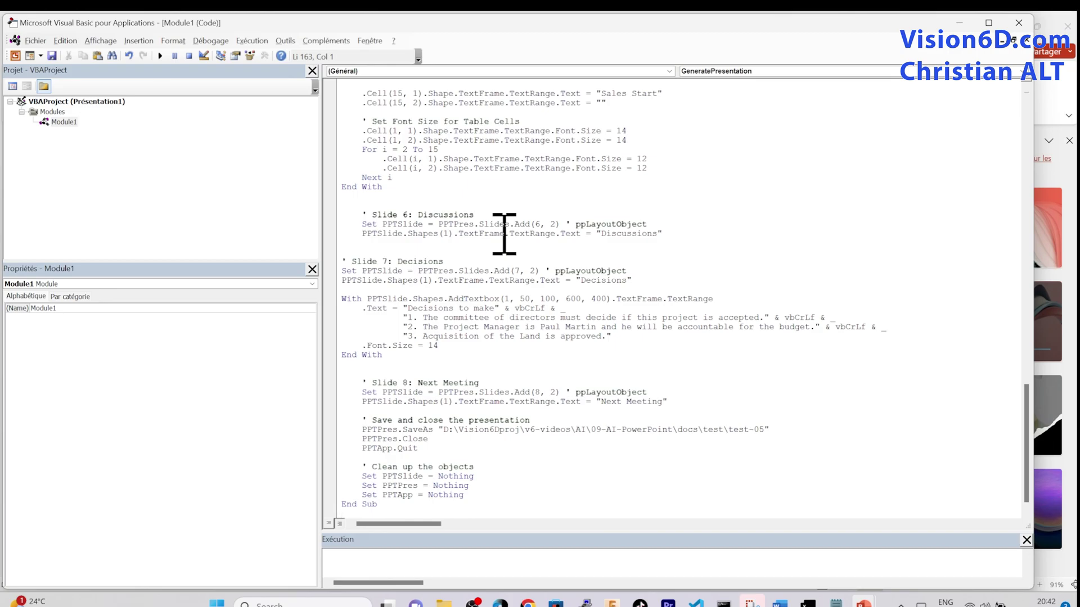
pyautogui.scroll(16, 504, 233)
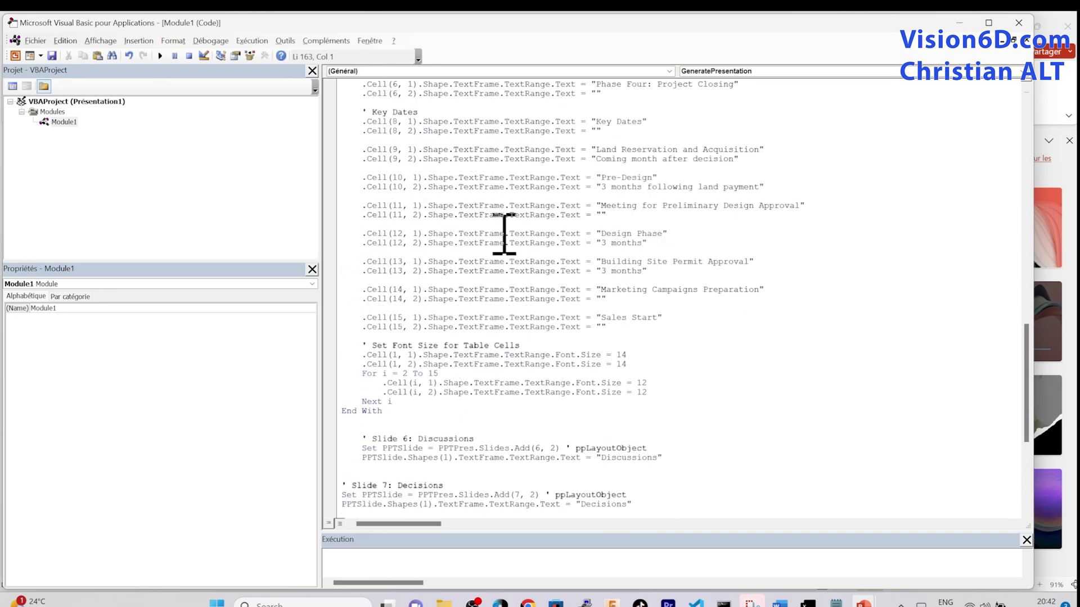
pyautogui.scroll(20, 504, 233)
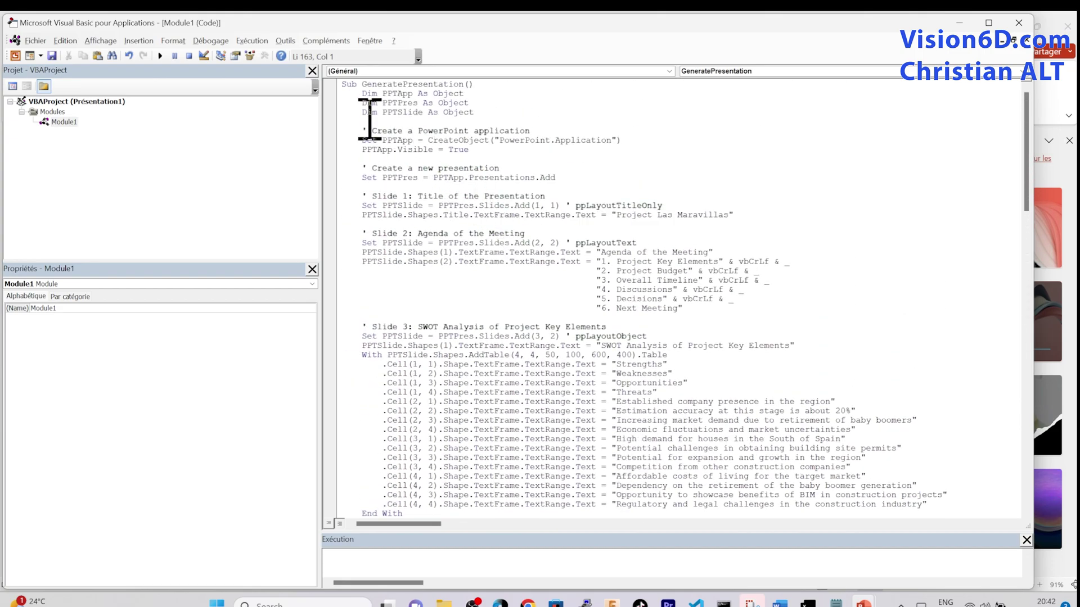
pyautogui.click(351, 84)
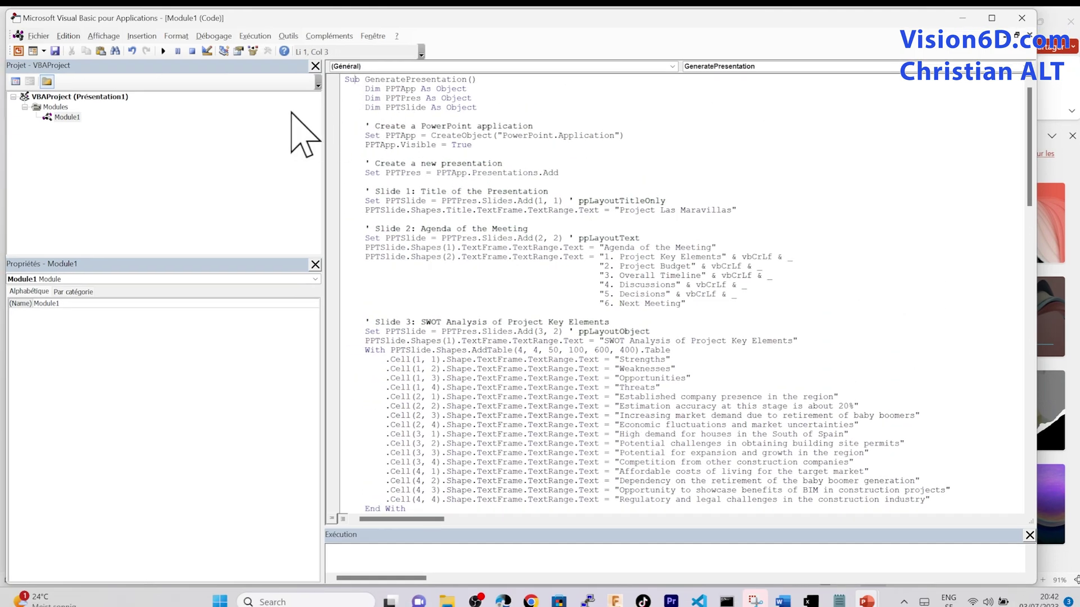
pyautogui.click(163, 51)
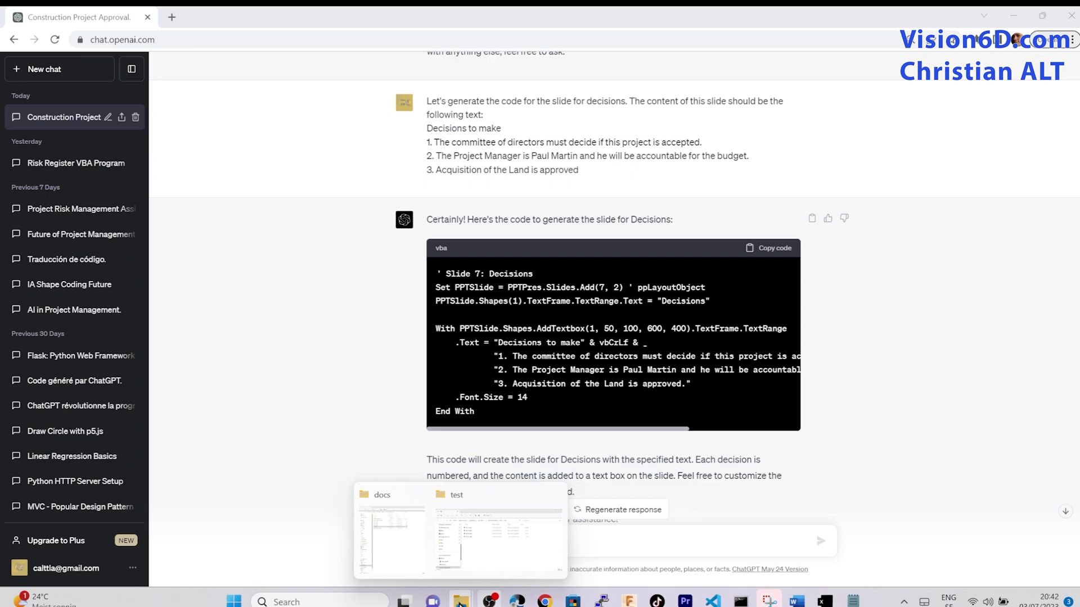
# Open test-05.pptx from the test folder in File Explorer
pyautogui.moveTo(481, 566)
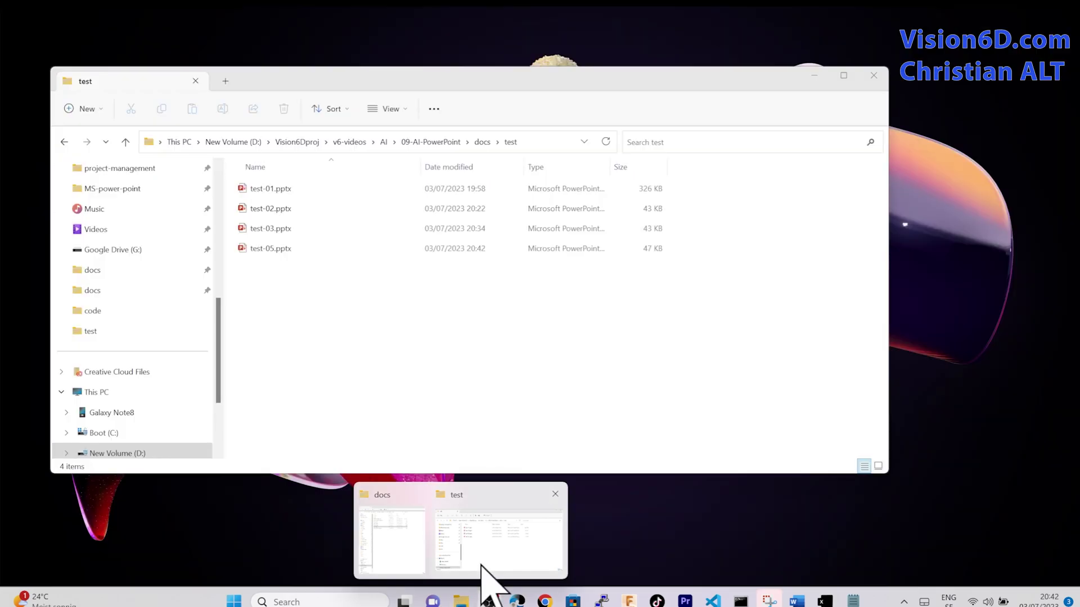
pyautogui.click(481, 567)
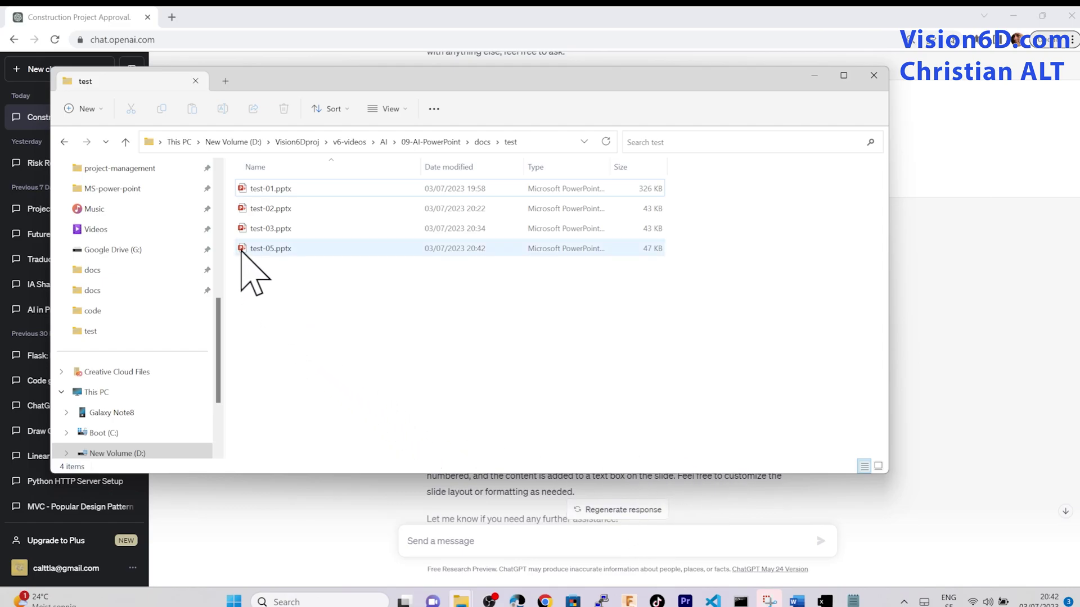
pyautogui.doubleClick(241, 251)
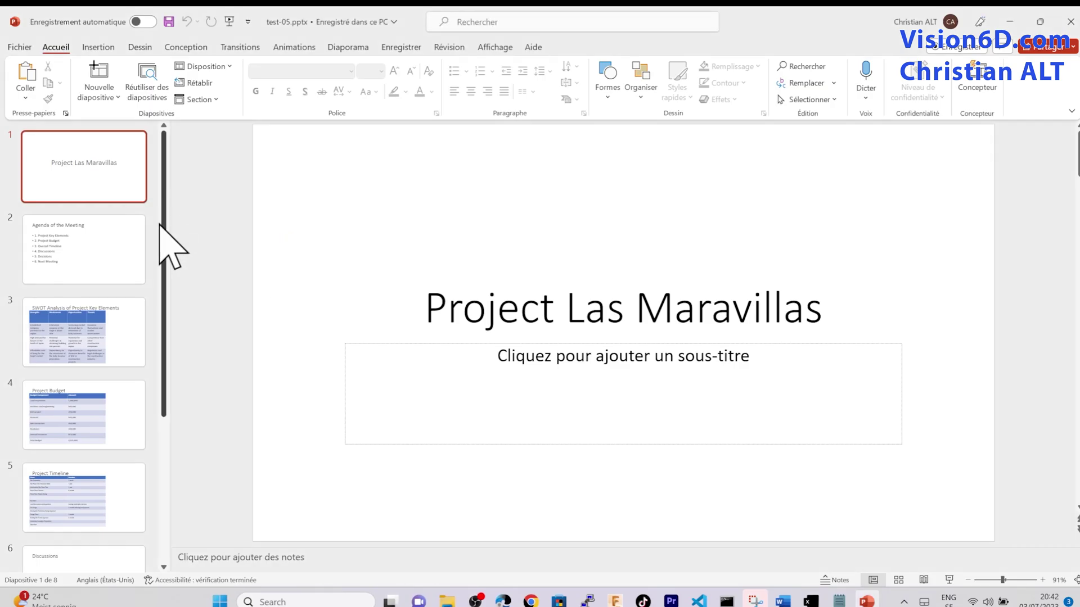
# Browse the generated slides: Agenda, SWOT, Budget, Discussions, Decisions and Next Meeting
pyautogui.scroll(-2, 150, 304)
pyautogui.scroll(-5, 146, 348)
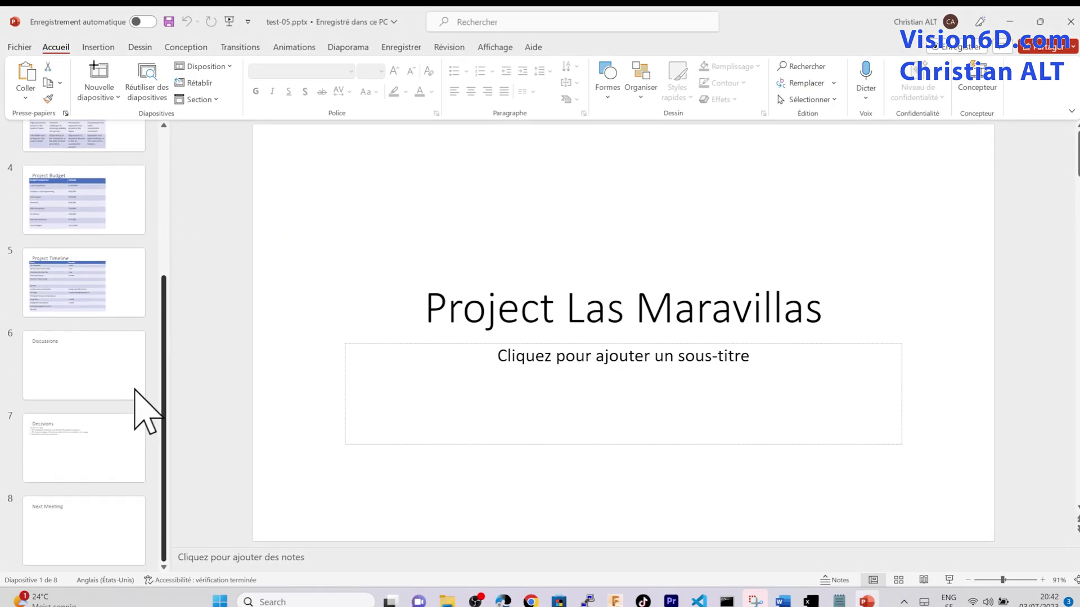
pyautogui.scroll(7, 135, 393)
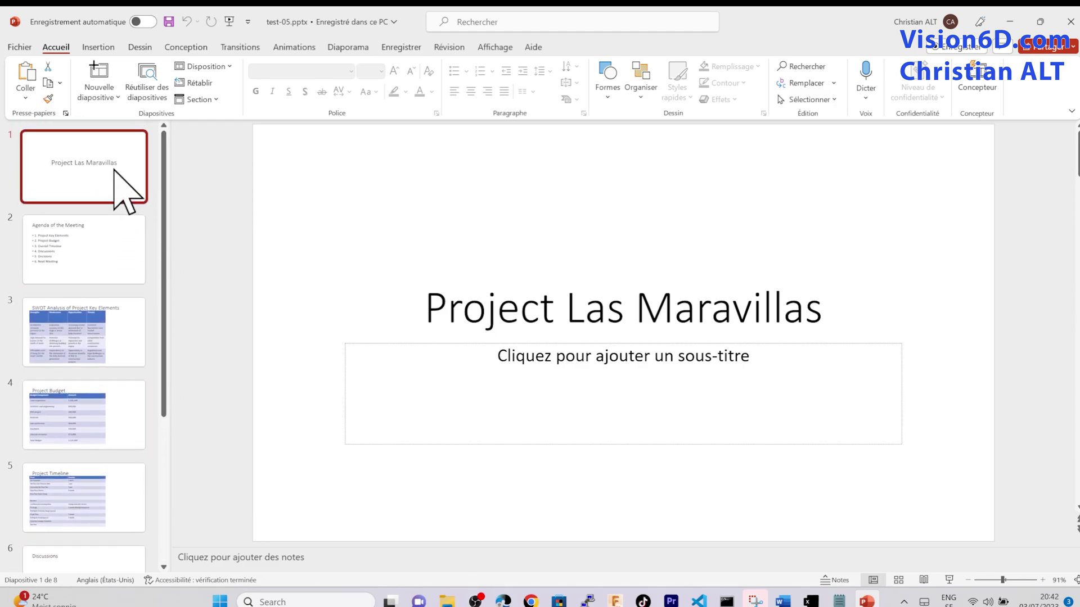
pyautogui.click(92, 244)
pyautogui.click(89, 328)
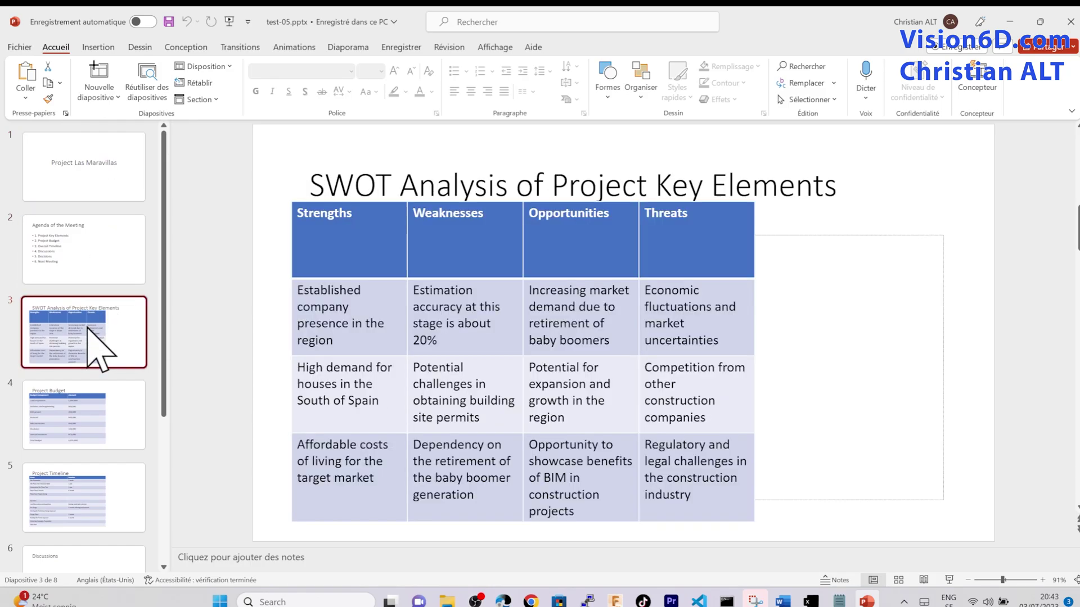
pyautogui.click(95, 416)
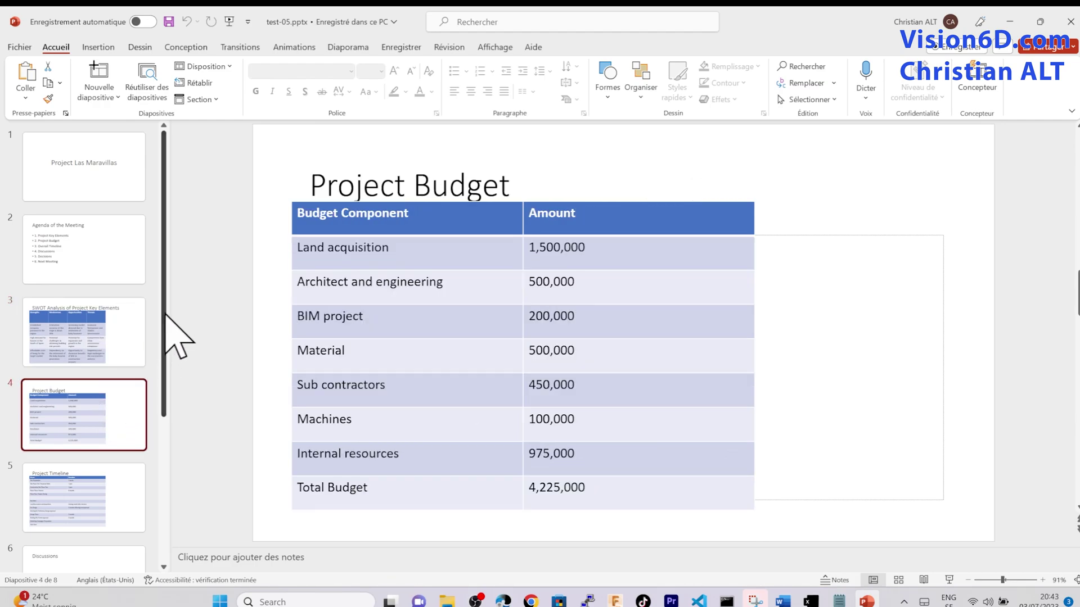
pyautogui.scroll(-5, 150, 397)
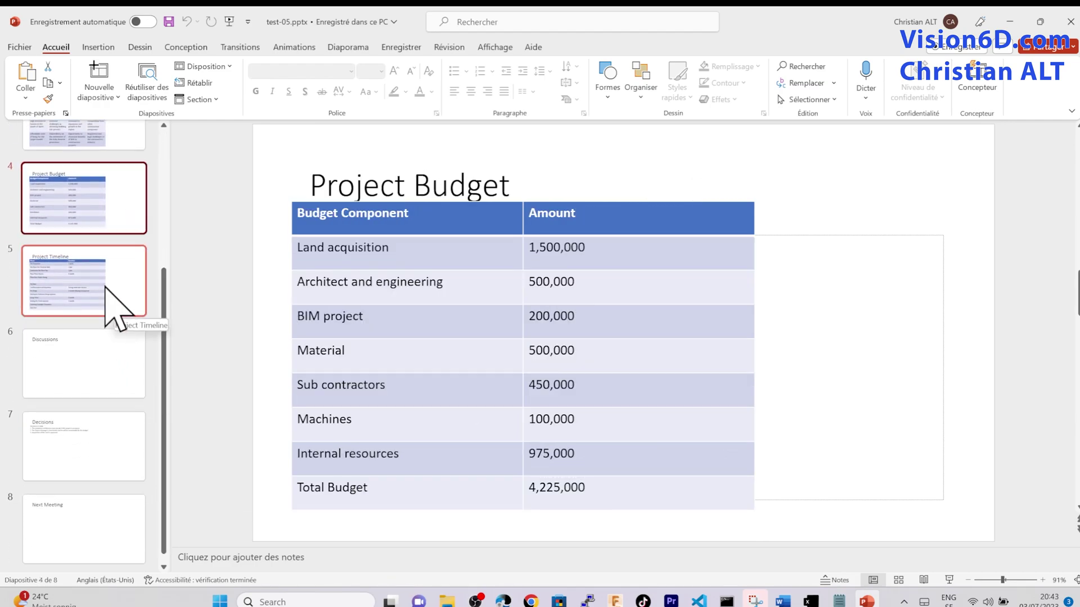
pyautogui.click(106, 289)
pyautogui.click(95, 376)
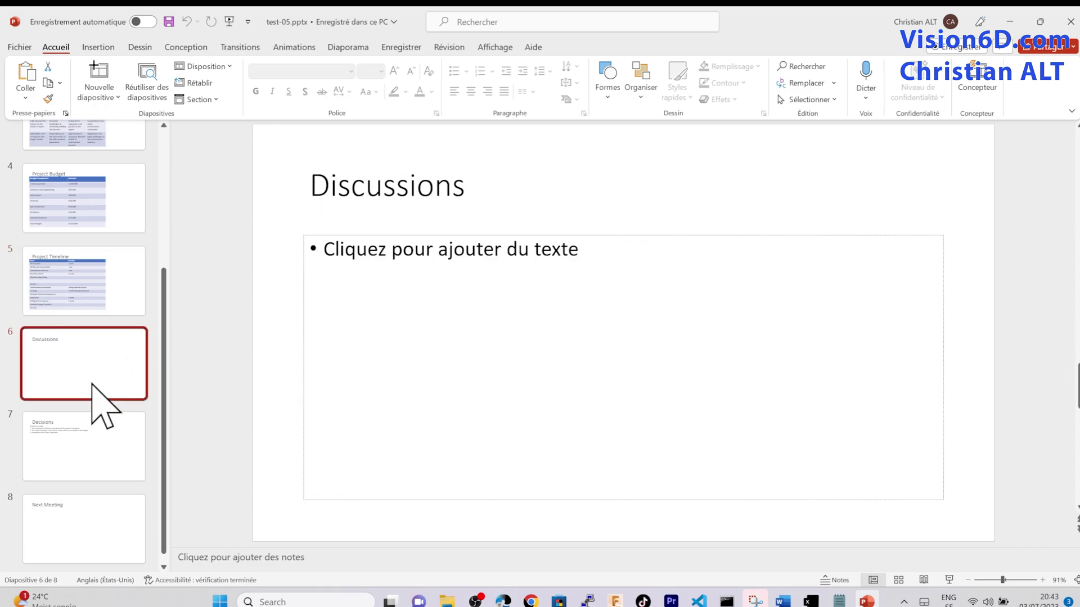
pyautogui.click(90, 450)
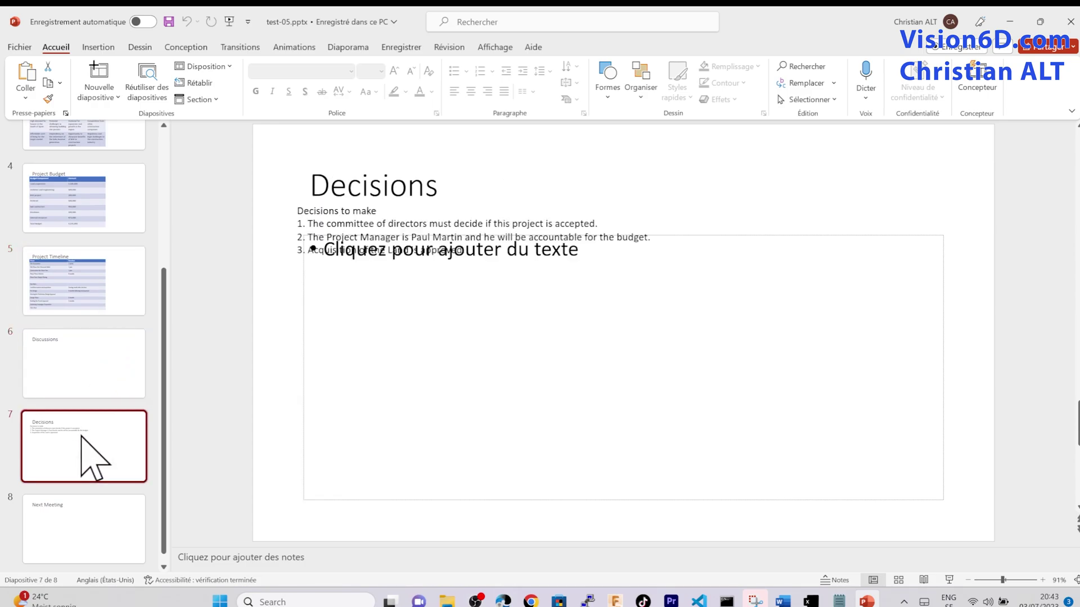
pyautogui.click(71, 518)
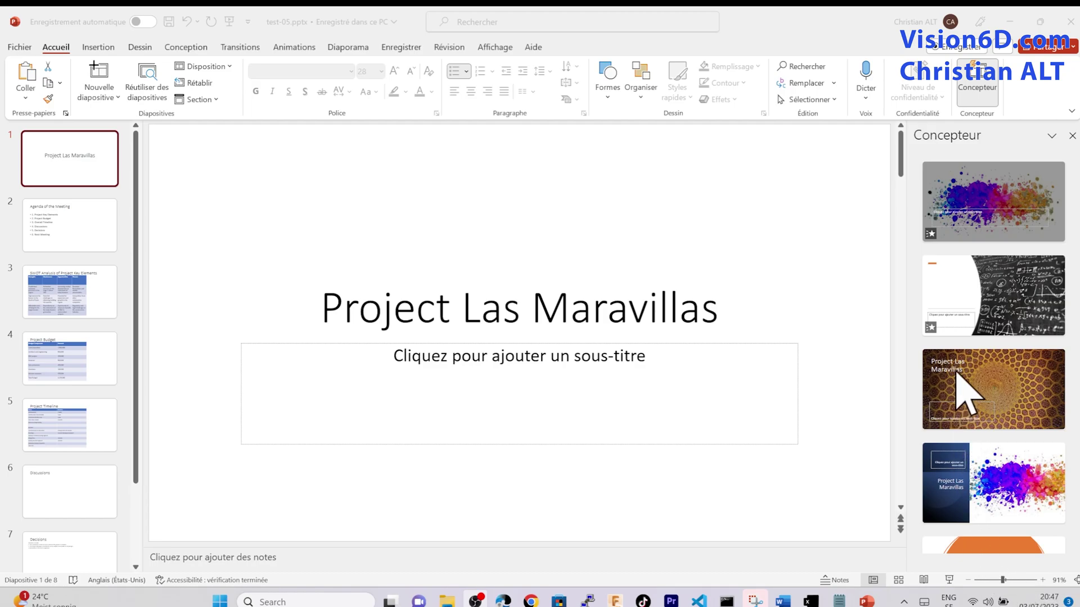
# Apply the dark-blue paint-splash design to the title slide, then select the Agenda slide
pyautogui.scroll(-3, 984, 349)
pyautogui.scroll(-3, 998, 427)
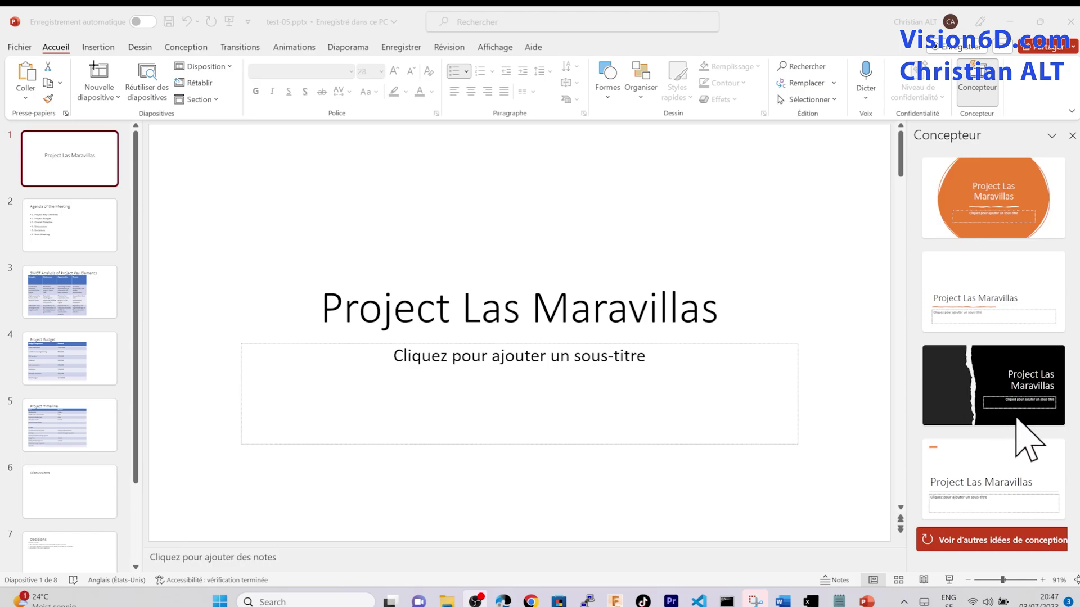
pyautogui.click(982, 547)
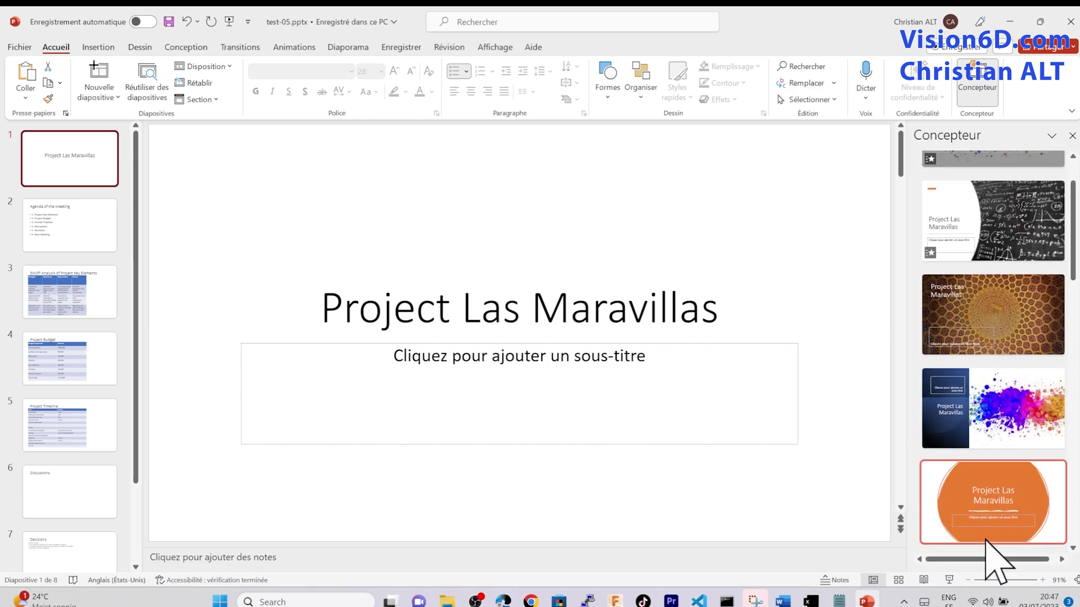
pyautogui.click(1022, 443)
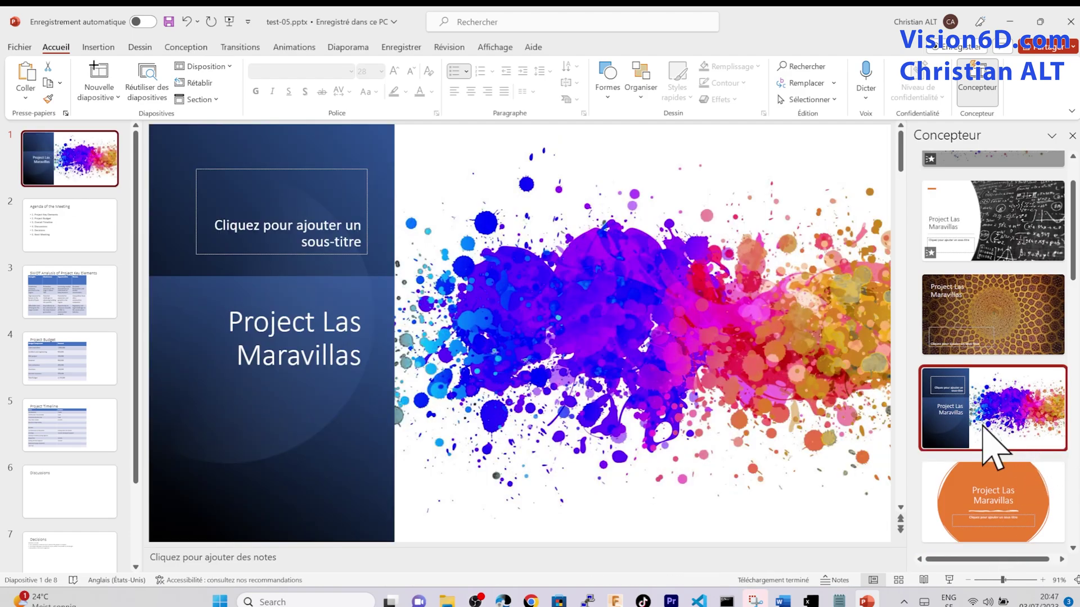
pyautogui.click(82, 232)
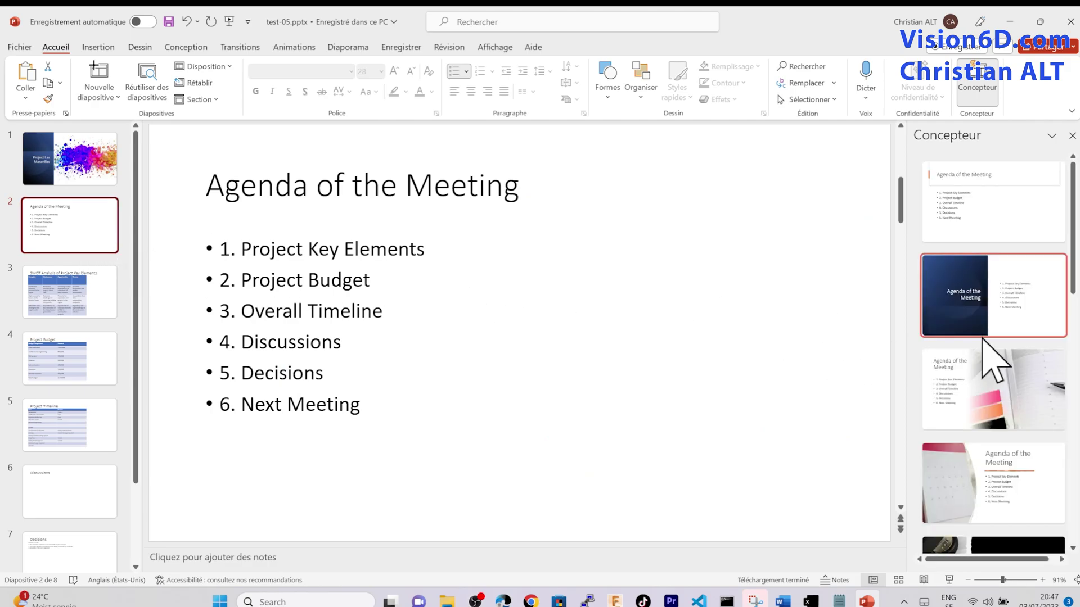
# Style Agenda with the calendar photo, SWOT with a blue header, and Budget with a dark design
pyautogui.click(1030, 497)
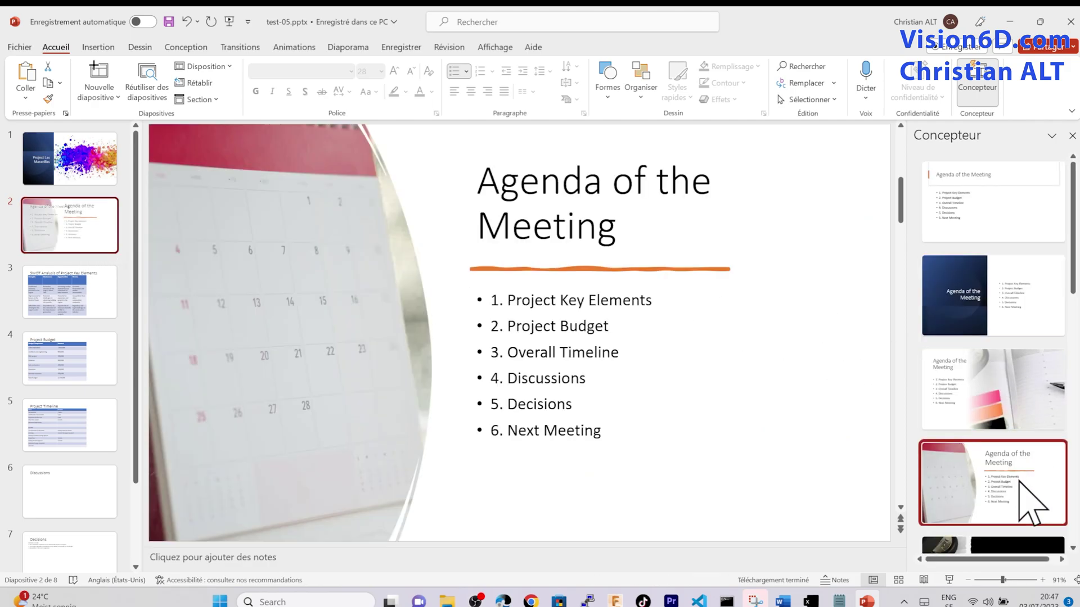
pyautogui.click(78, 306)
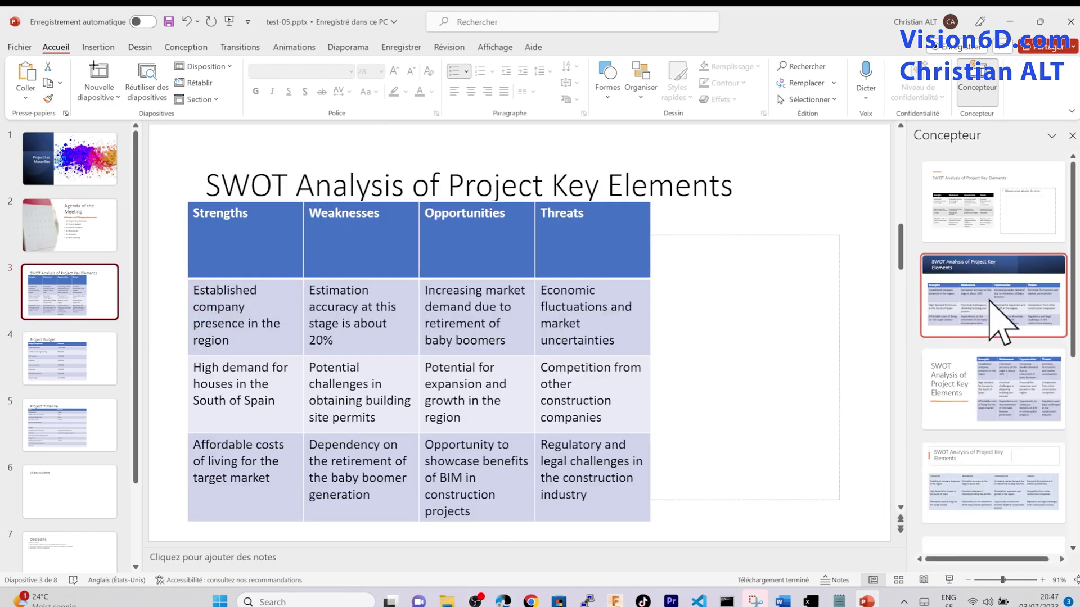
pyautogui.click(1000, 313)
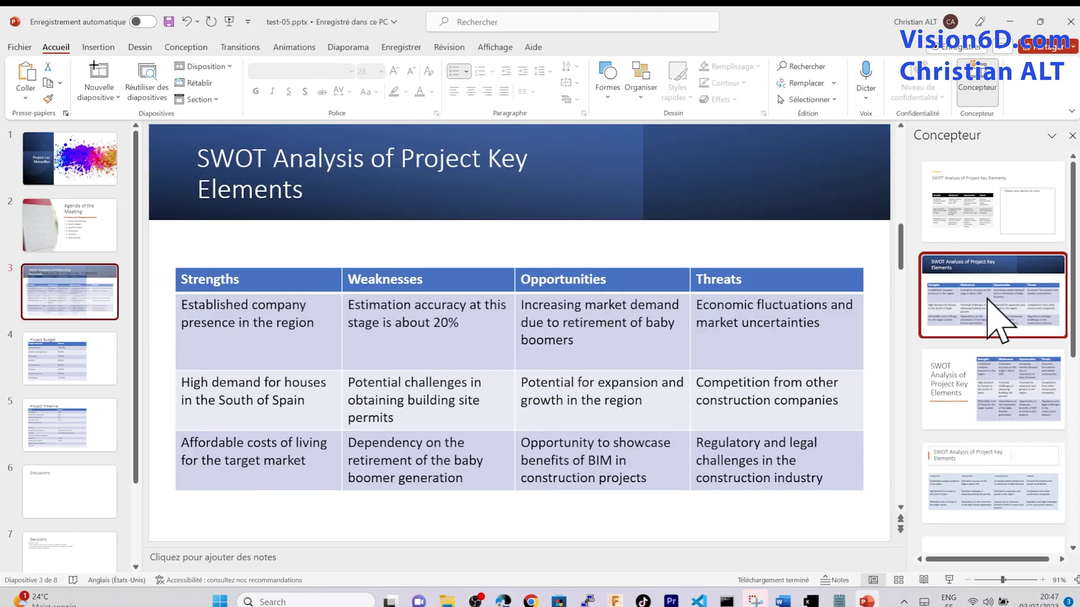
pyautogui.click(88, 374)
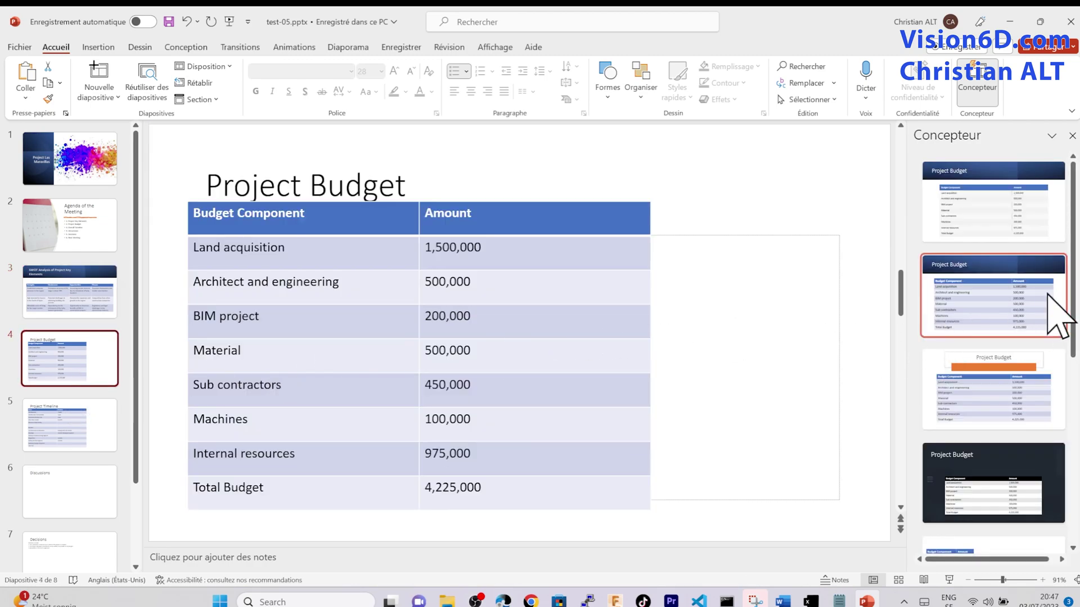
pyautogui.scroll(-2, 1057, 326)
pyautogui.scroll(-1, 1043, 315)
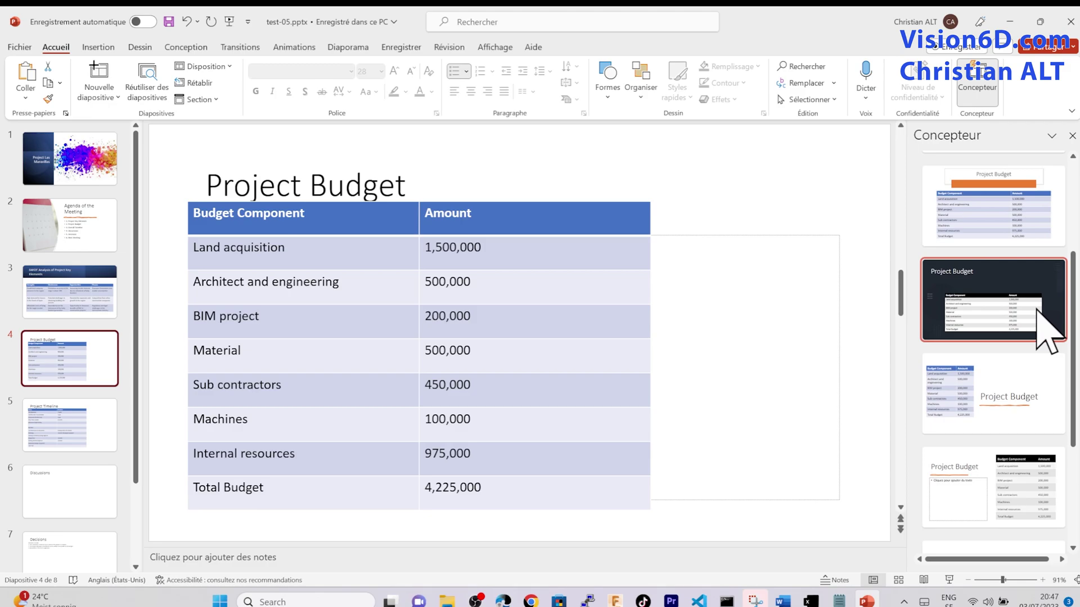
pyautogui.click(1037, 310)
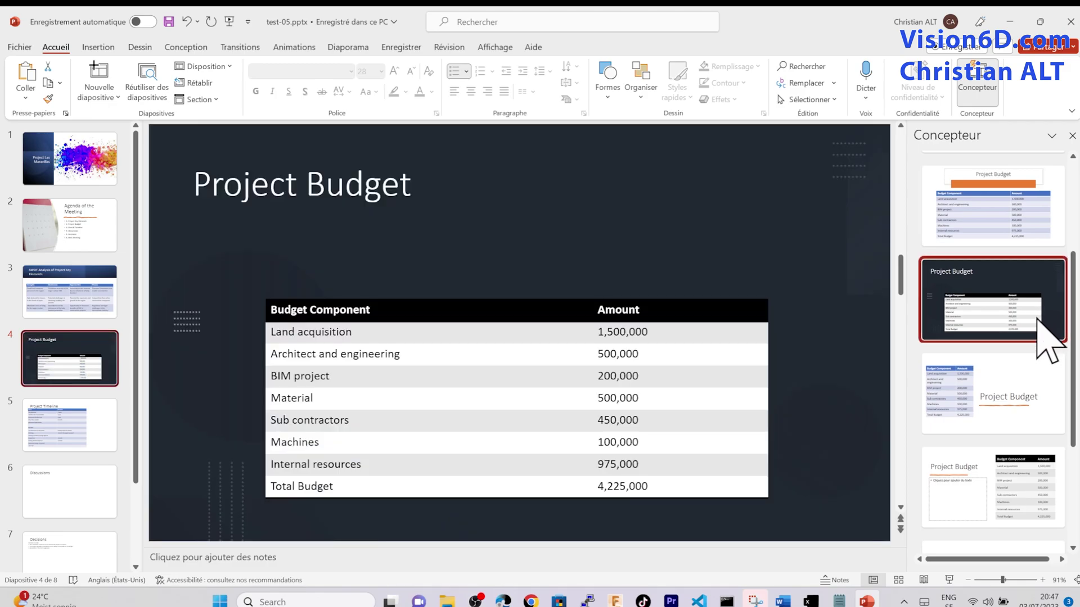
# Give Timeline a blue header, Discussions dark blue, Decisions four icons, Next Meeting the round-table chairs
pyautogui.click(68, 439)
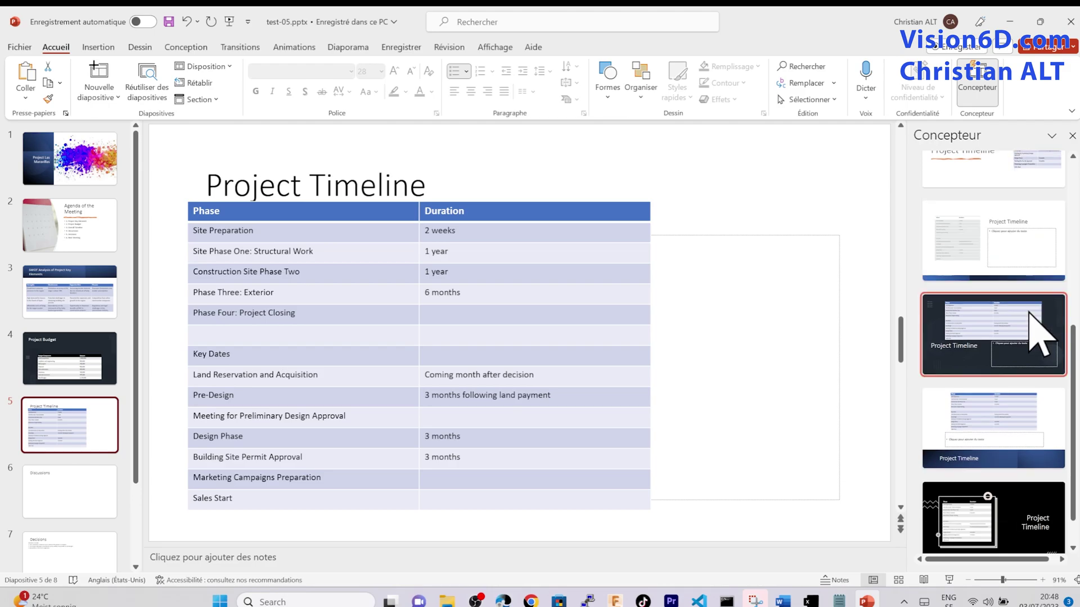
pyautogui.scroll(-5, 1040, 338)
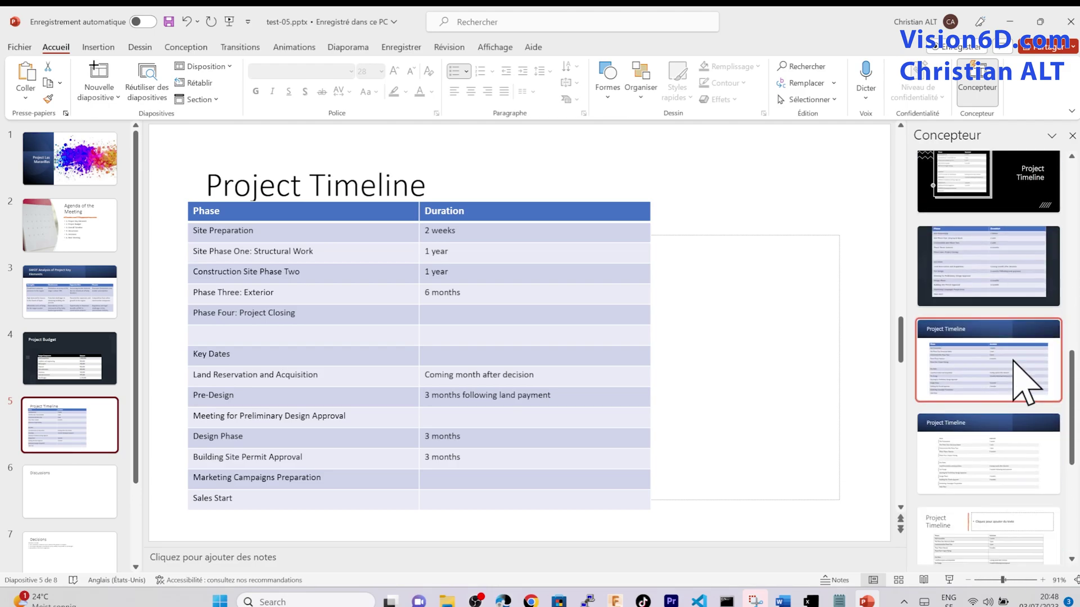
pyautogui.click(1023, 383)
pyautogui.scroll(-1, 316, 467)
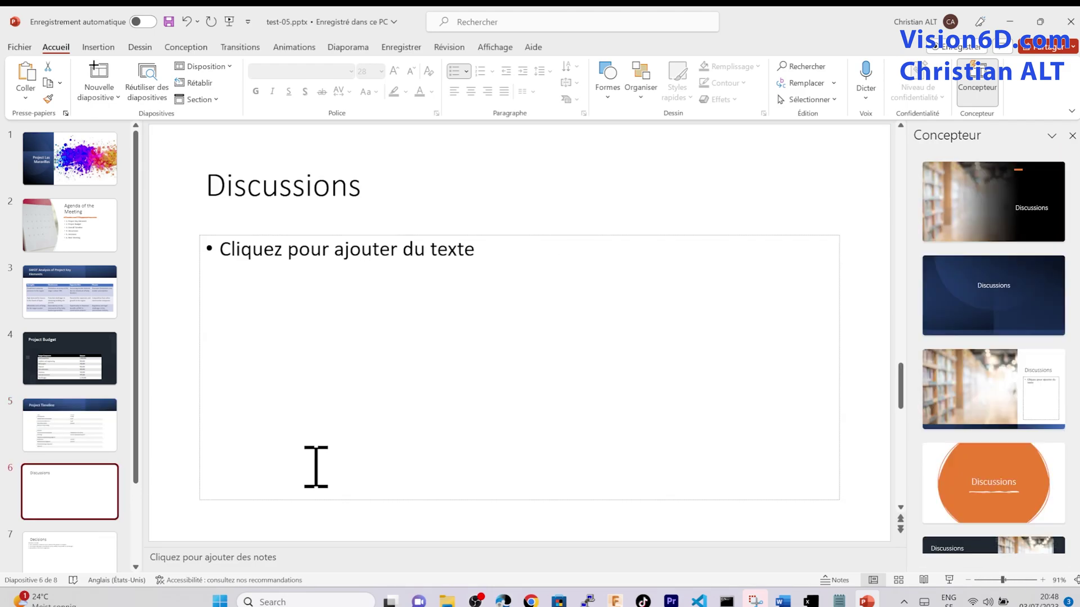
pyautogui.click(1043, 229)
pyautogui.scroll(-1, 374, 506)
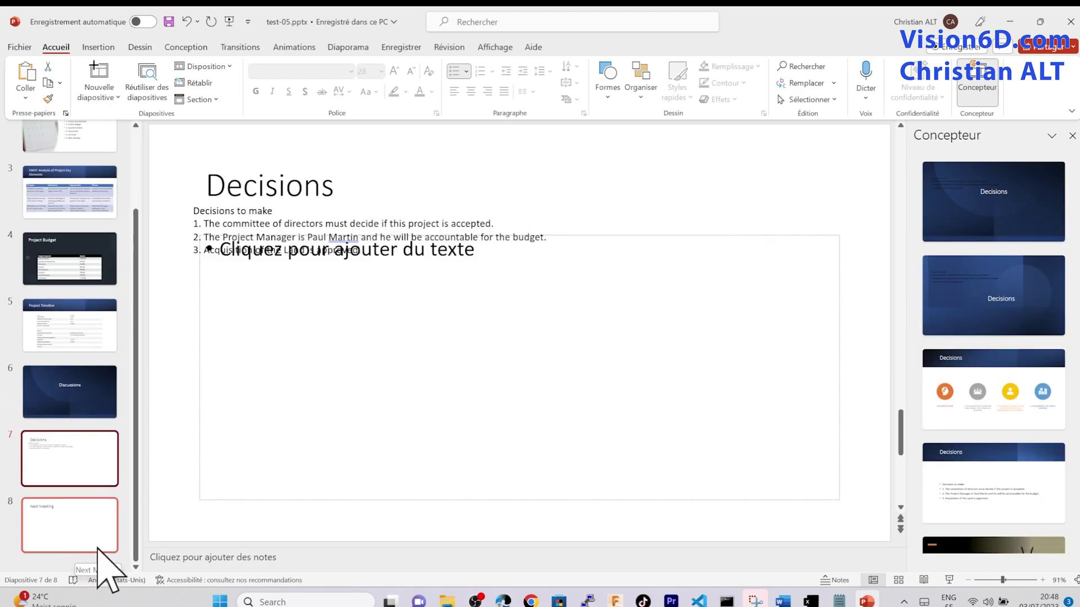
pyautogui.click(1010, 404)
pyautogui.click(1024, 308)
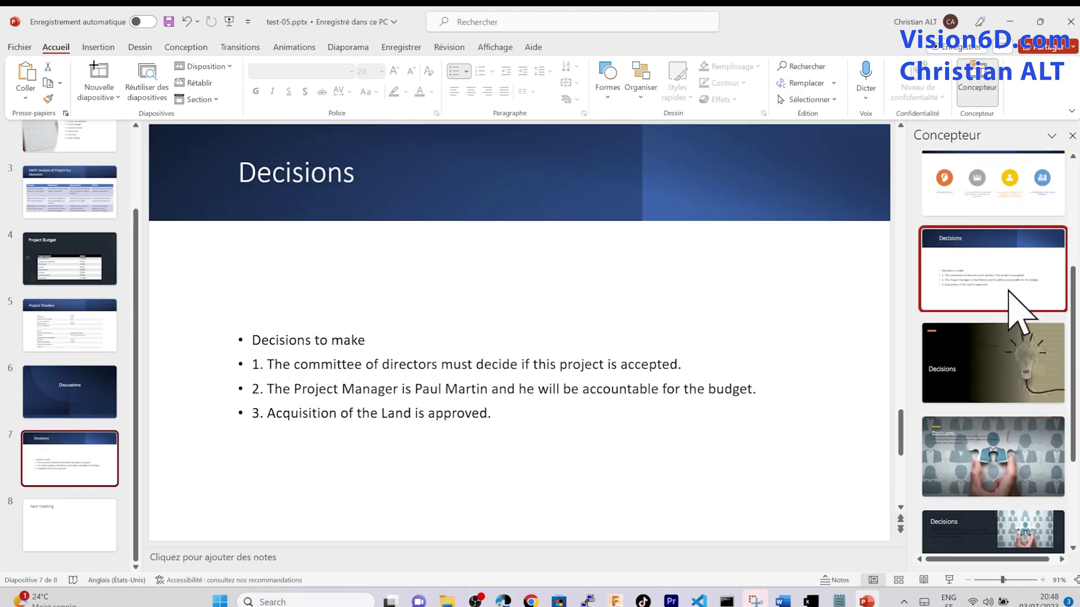
pyautogui.click(1000, 229)
pyautogui.click(56, 520)
pyautogui.click(989, 408)
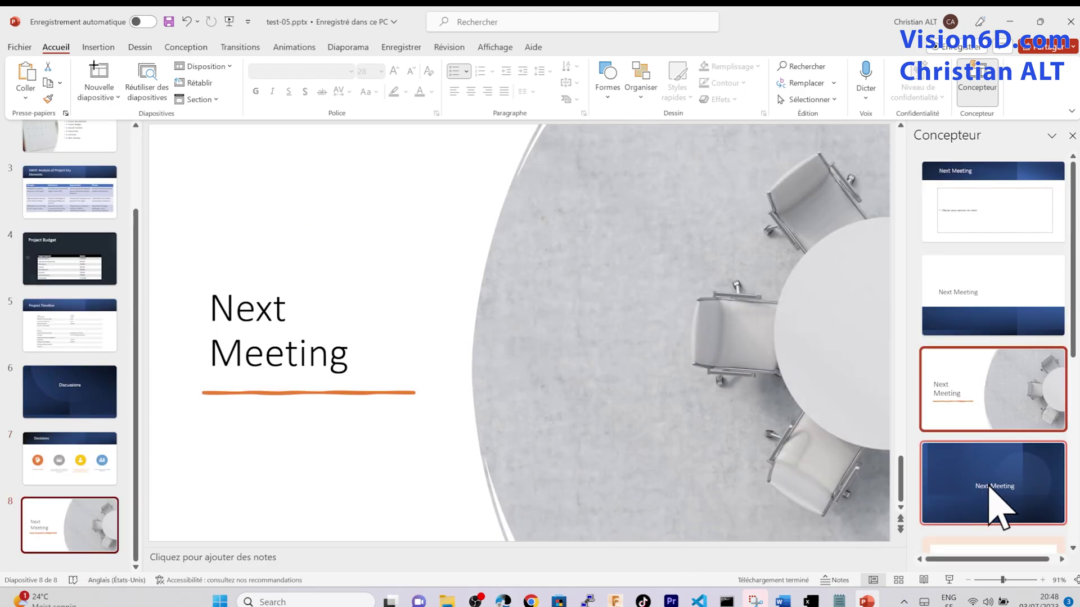
pyautogui.scroll(3, 133, 337)
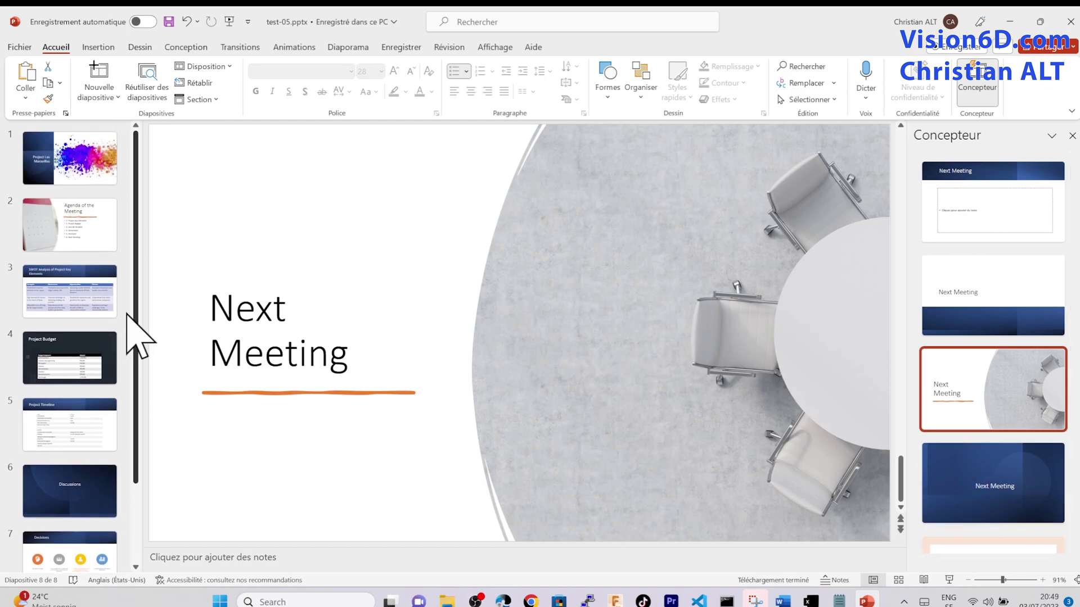